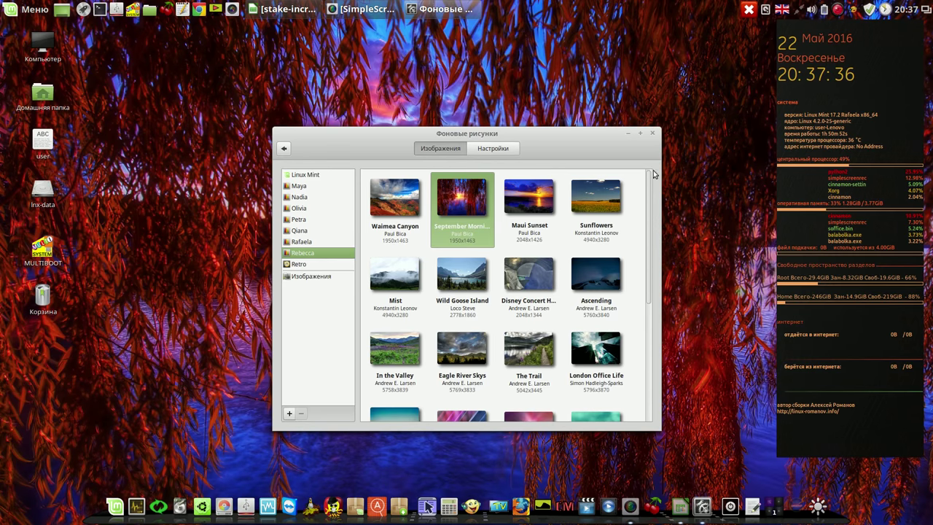
Close the wallpaper settings, switch to Conky Manager and turn off the Conky Aleksei/new_rus widget
left_click(652, 132)
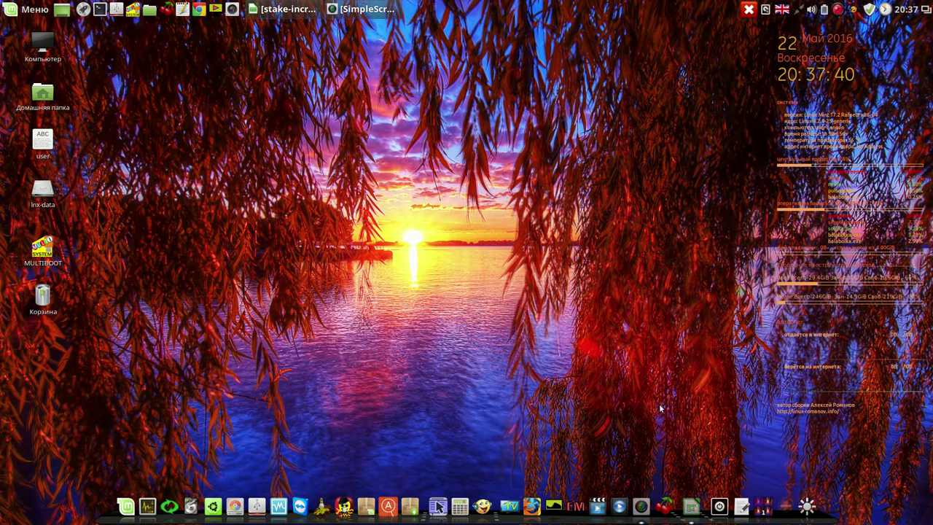
left_click(574, 502)
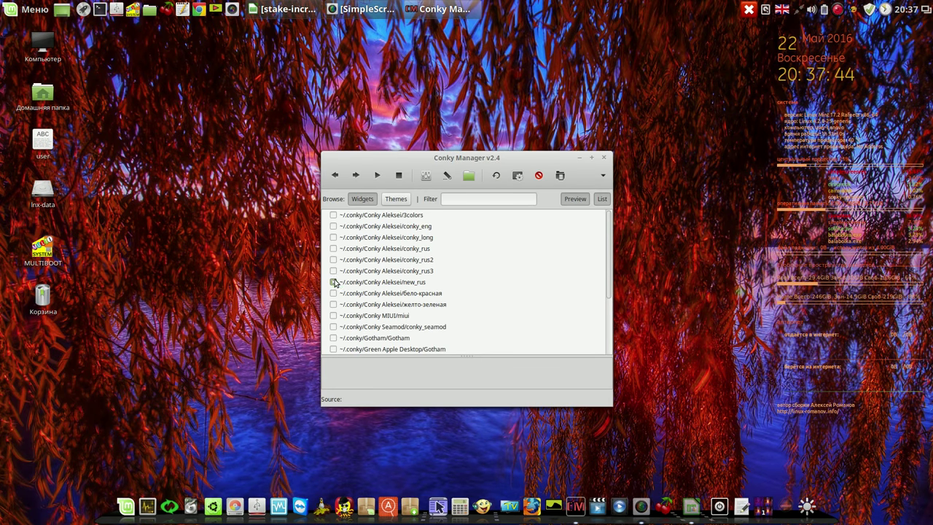
left_click(338, 282)
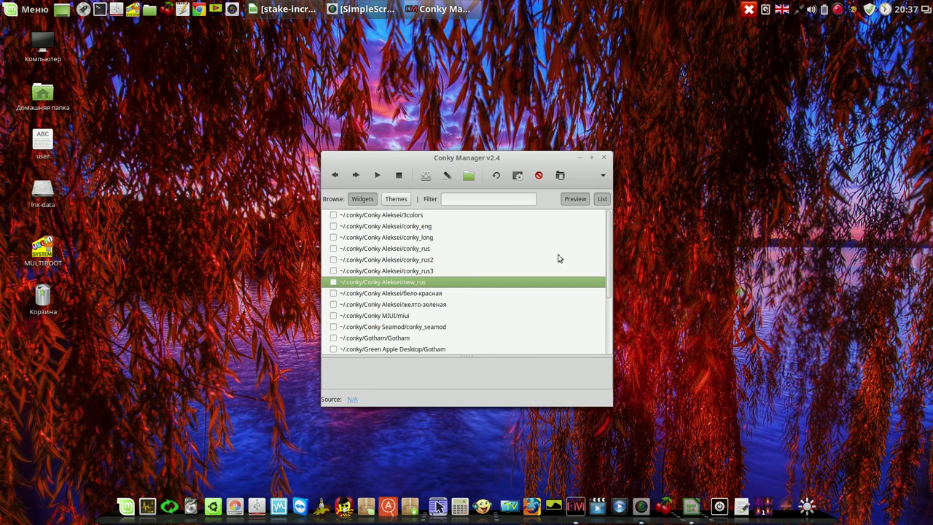
left_click(604, 158)
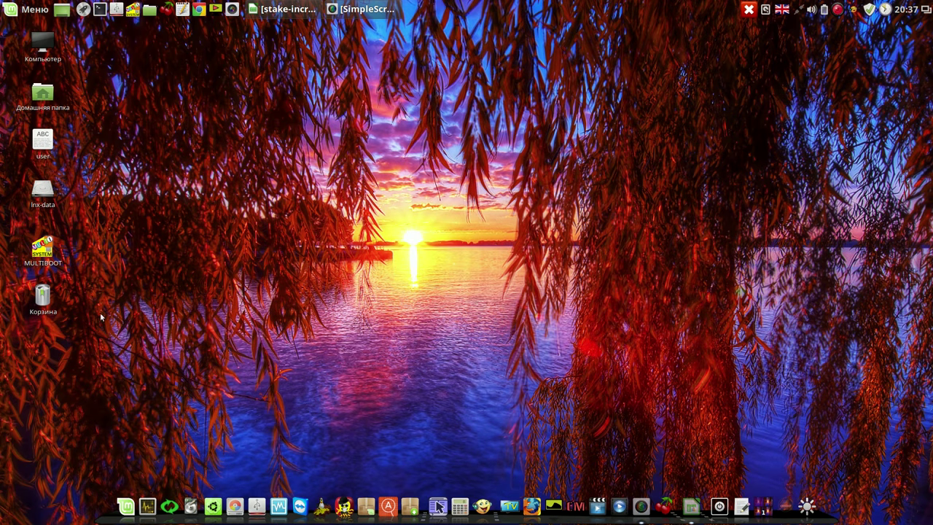
In the system desktop settings, turn off the Компьютер, Домашняя папка, Корзина and Подключённые тома icons and disable showing icons on the desktop altogether
left_click(12, 10)
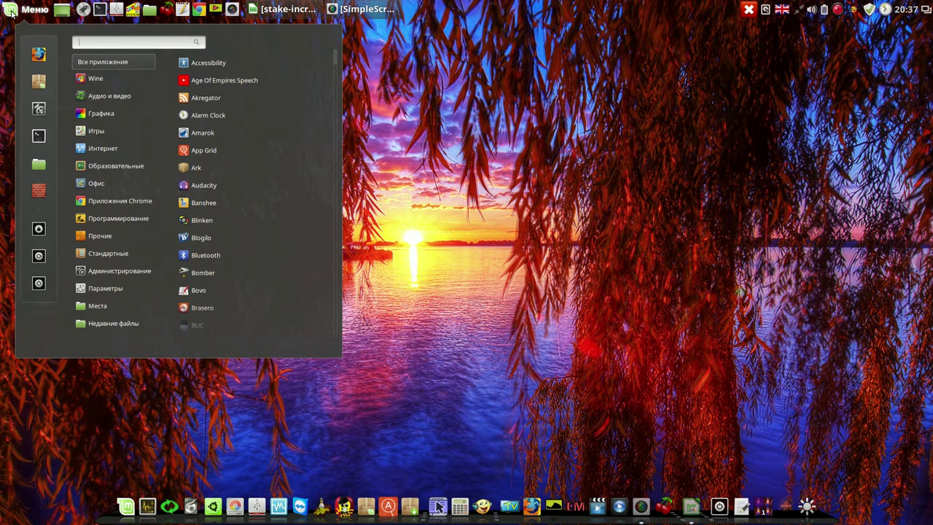
left_click(40, 111)
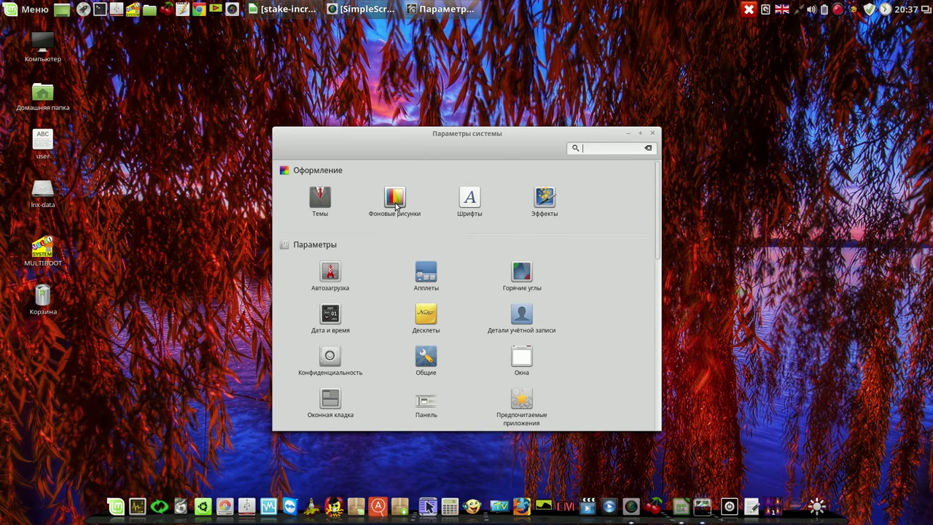
left_click_drag(657, 228, 645, 300)
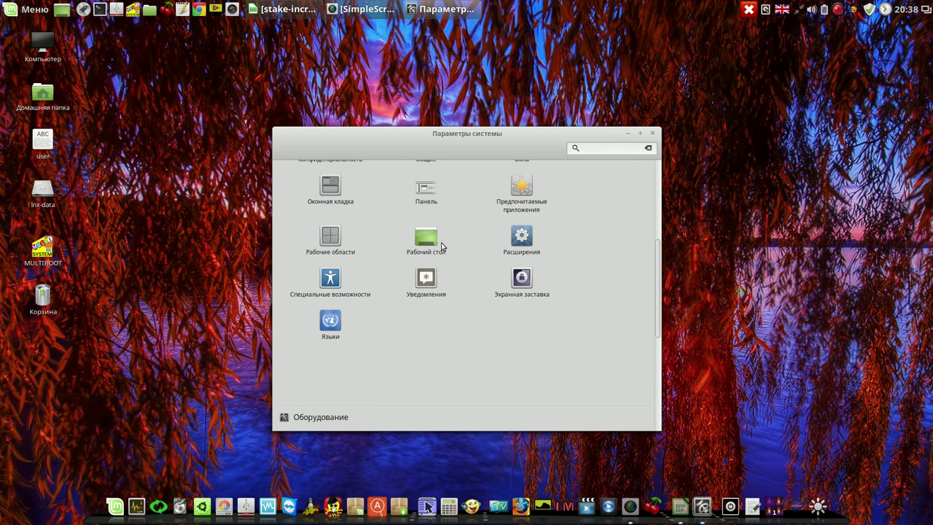
left_click(431, 244)
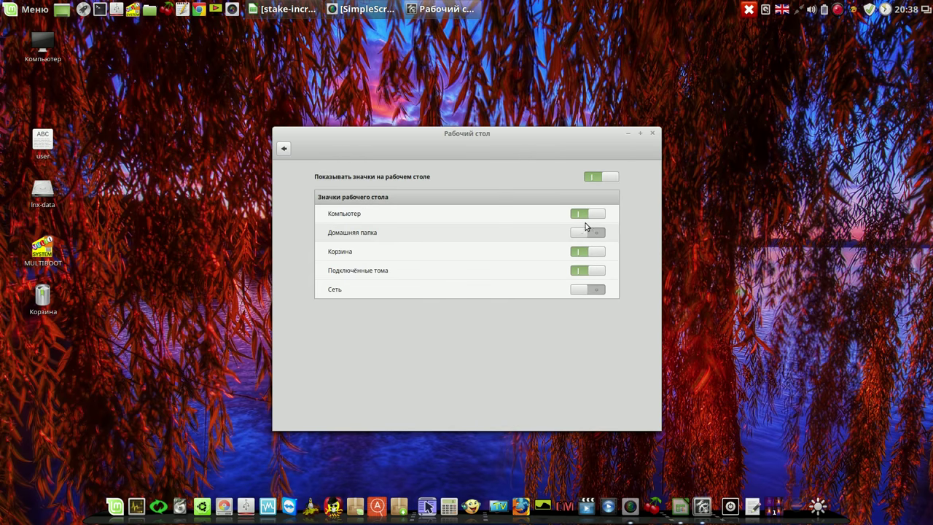
left_click(597, 215)
left_click(597, 252)
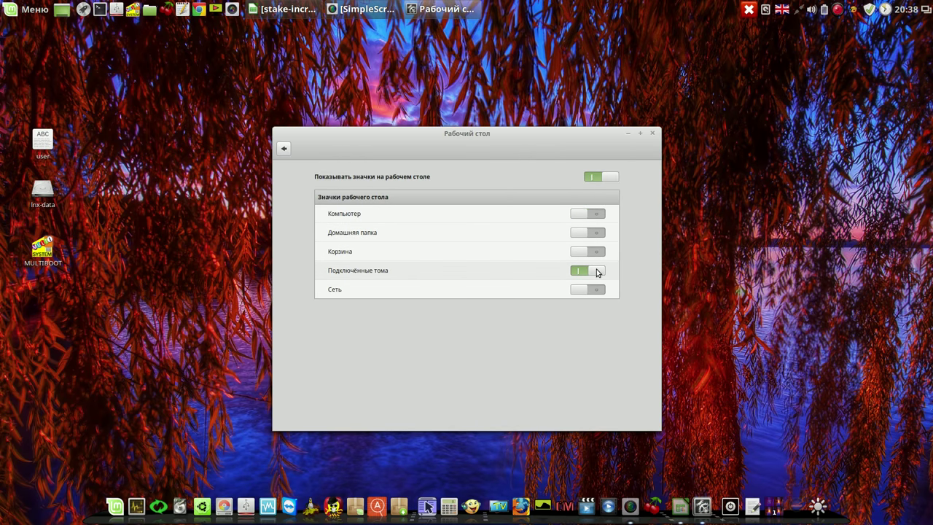
left_click(597, 271)
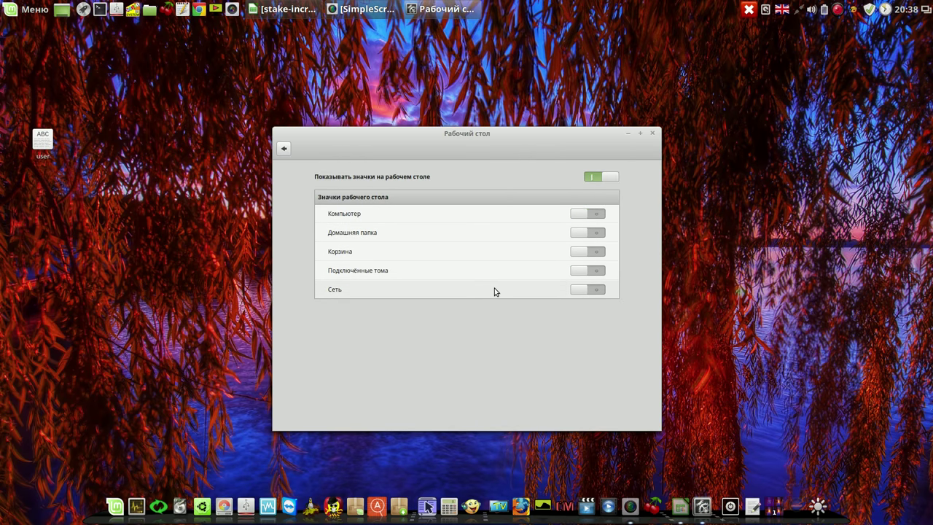
left_click(588, 178)
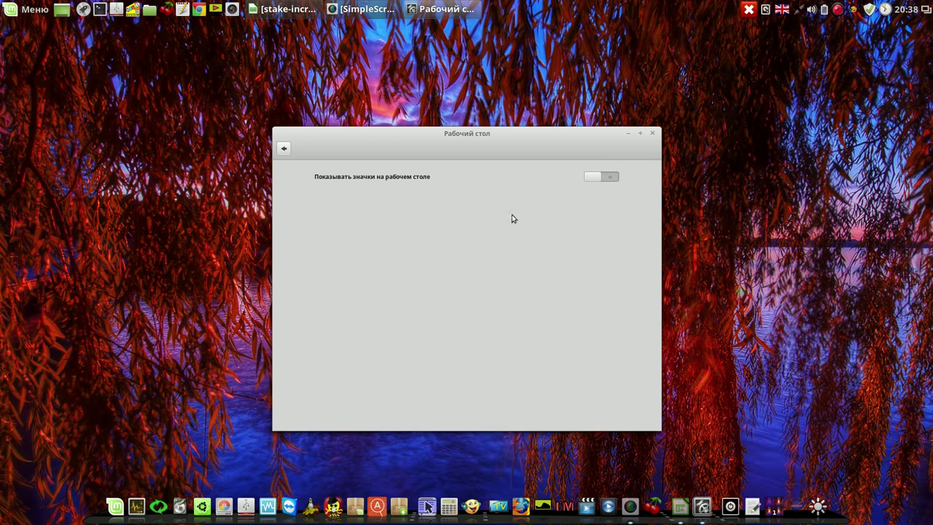
left_click(654, 134)
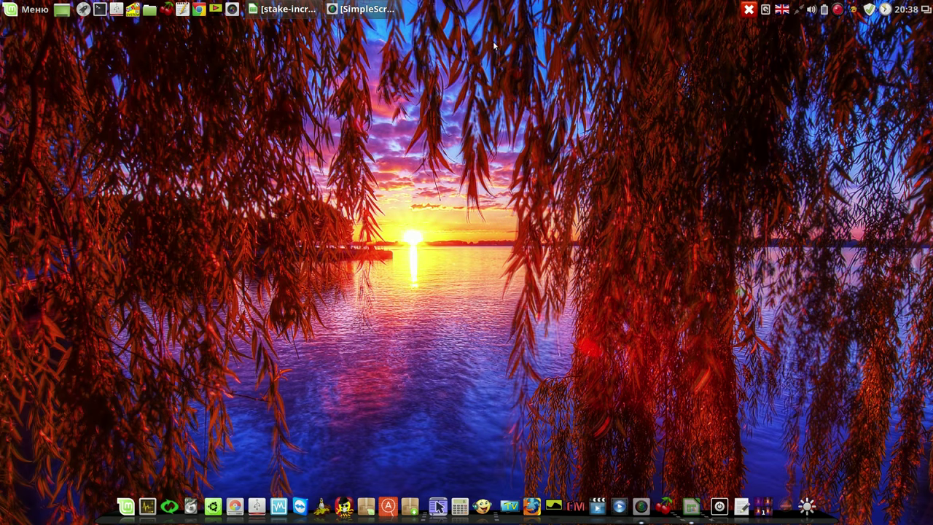
Set the Cinnamon panel's auto-hide option to Автоматически скрывать and close the panel settings
right_click(494, 7)
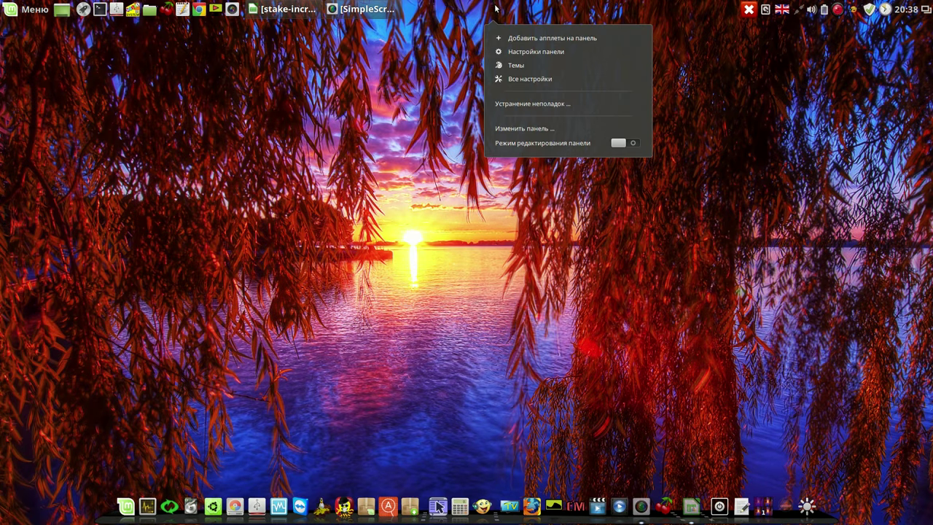
left_click(539, 52)
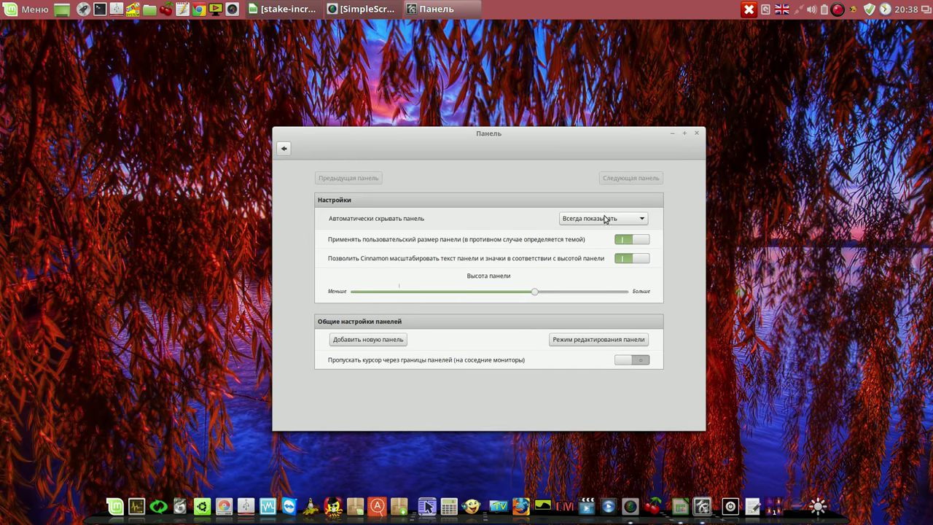
left_click(645, 220)
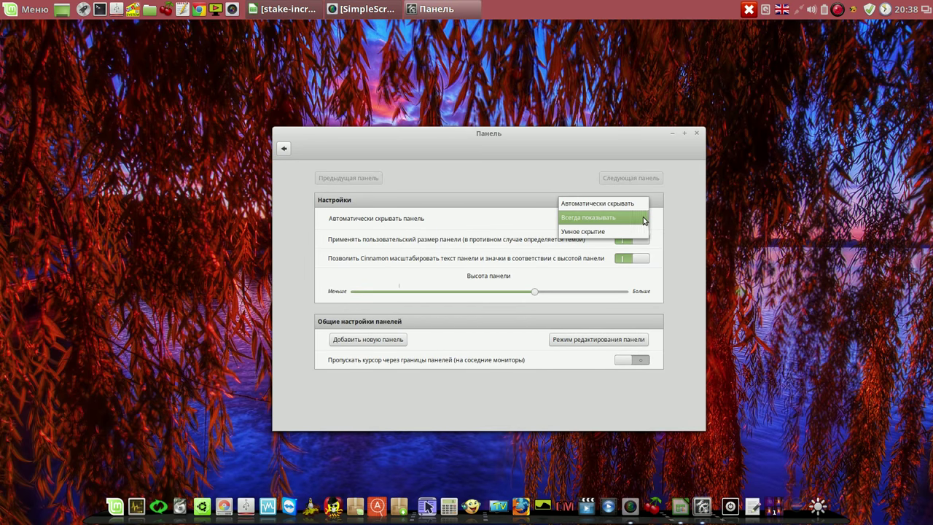
left_click(624, 204)
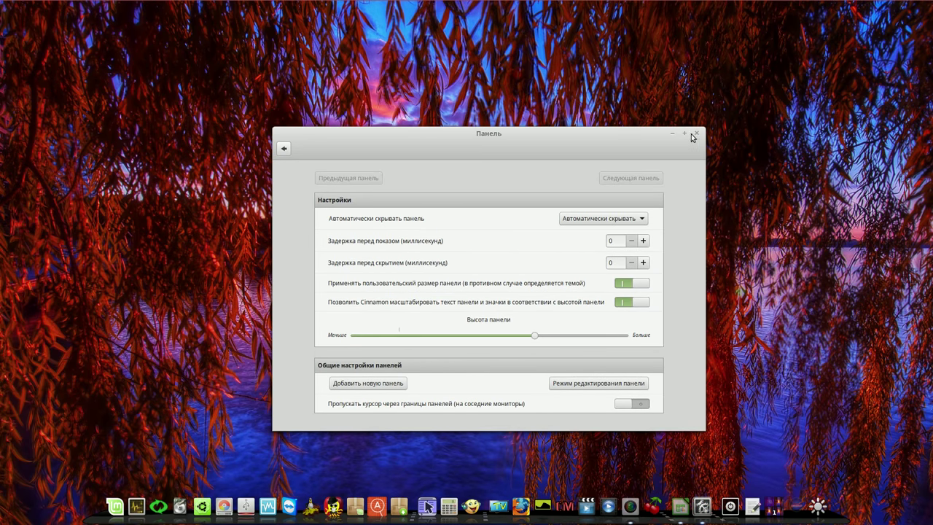
left_click(695, 134)
mouse_move(555, 4)
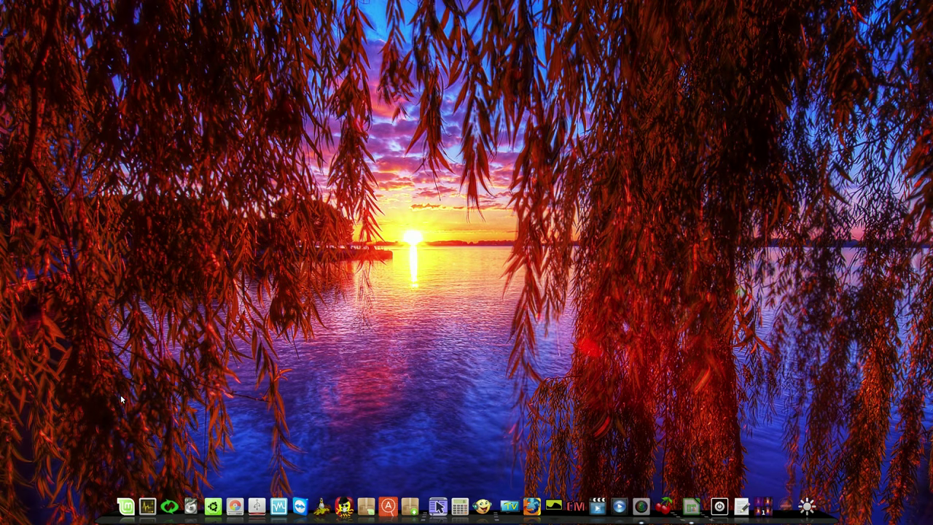
Set the Cairo-Dock main dock visibility to Держать скрытой, apply it and close the dock's configuration
right_click(103, 519)
mouse_move(139, 506)
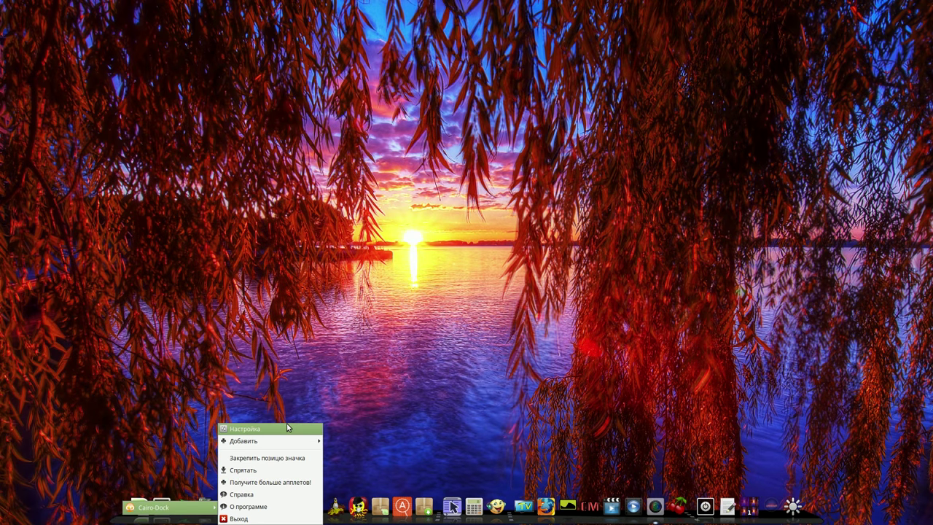
left_click(287, 428)
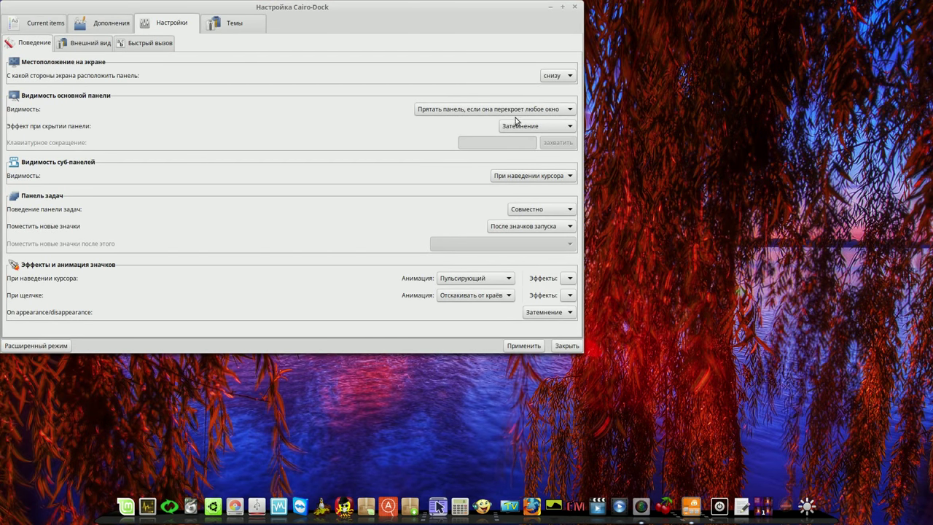
left_click(570, 109)
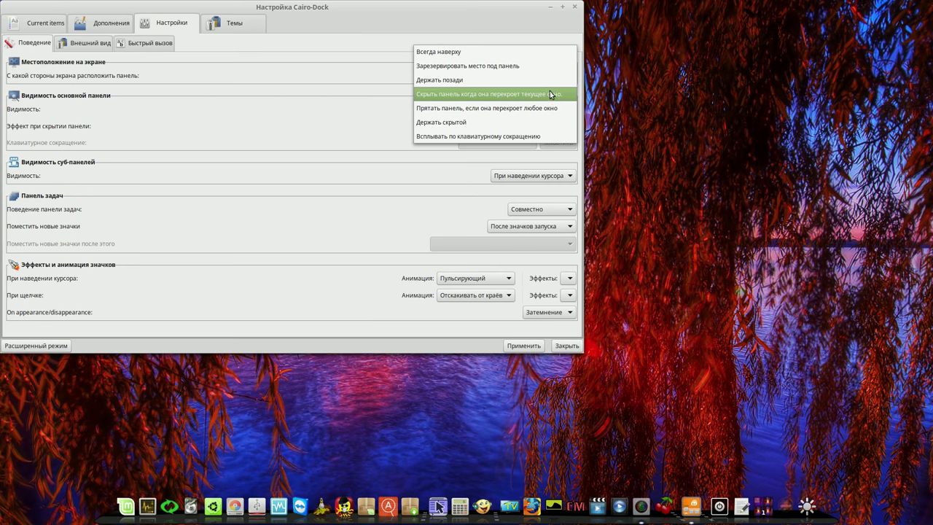
left_click(484, 122)
left_click(522, 347)
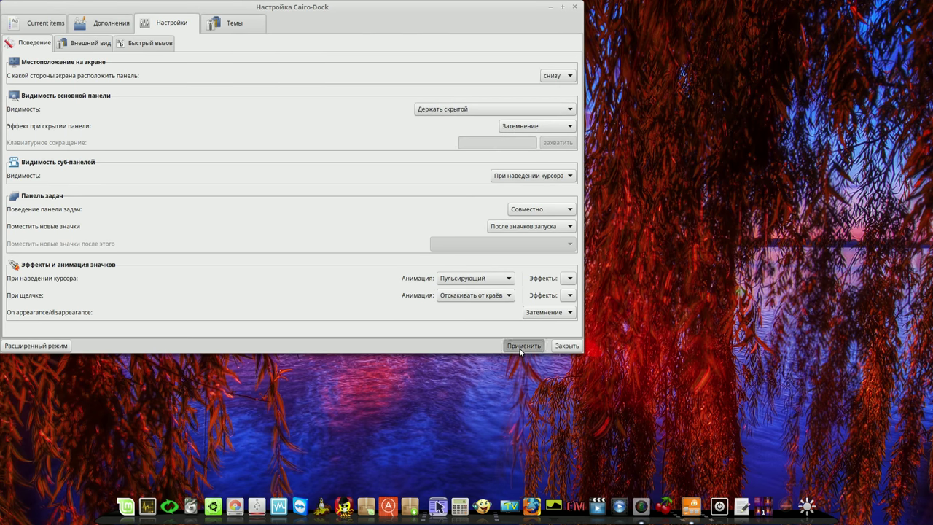
left_click(575, 7)
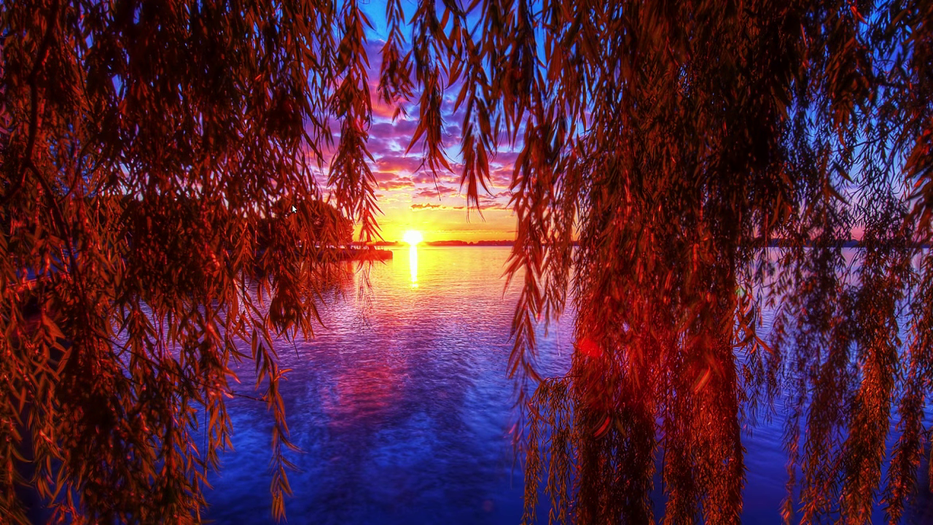
Check that the auto-hidden Cinnamon panel and the hidden Cairo-Dock reappear on demand
mouse_move(331, 4)
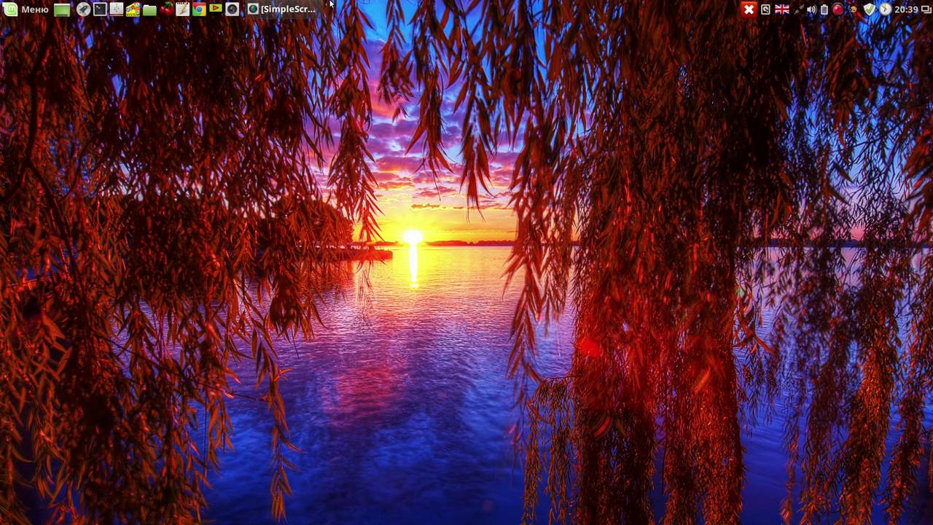
left_click(215, 9)
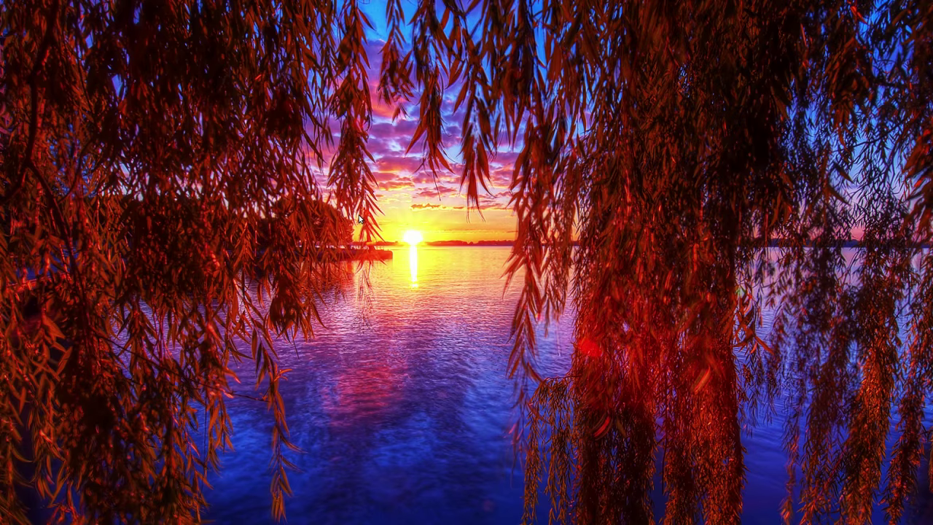
mouse_move(335, 510)
Open the Cairo-Dock configuration, set the dock's screen side to справа and apply it
mouse_move(117, 520)
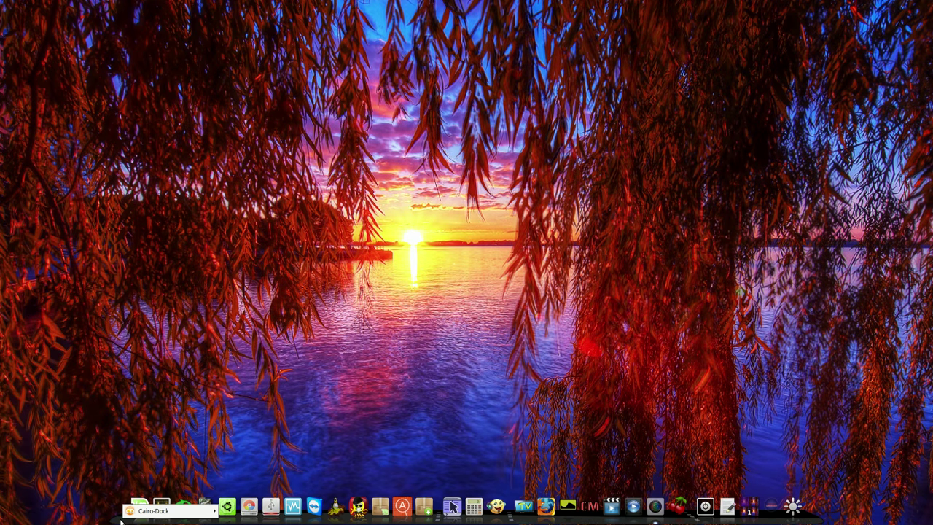
mouse_move(185, 517)
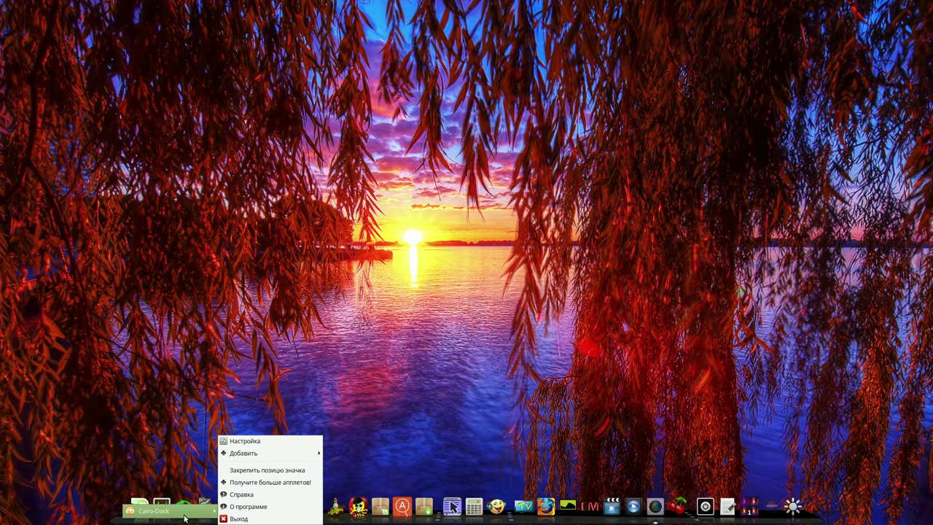
left_click(254, 441)
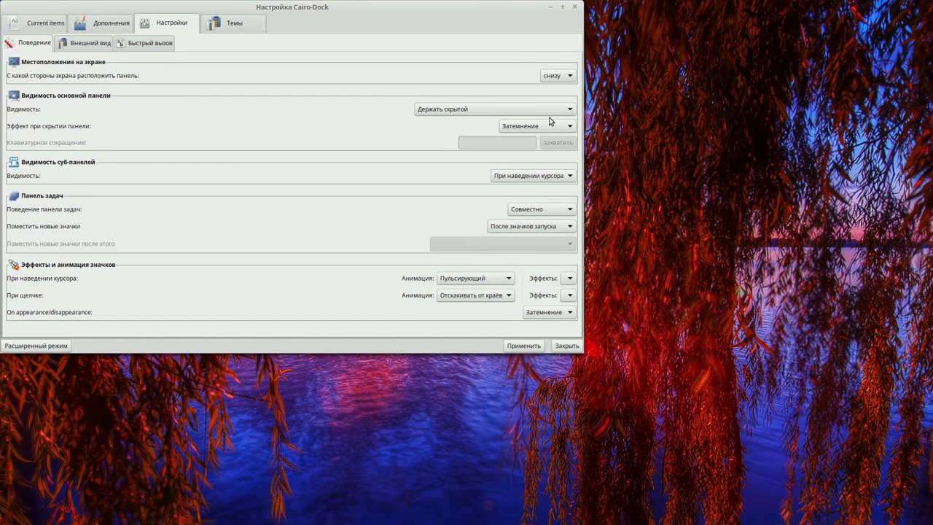
left_click(572, 76)
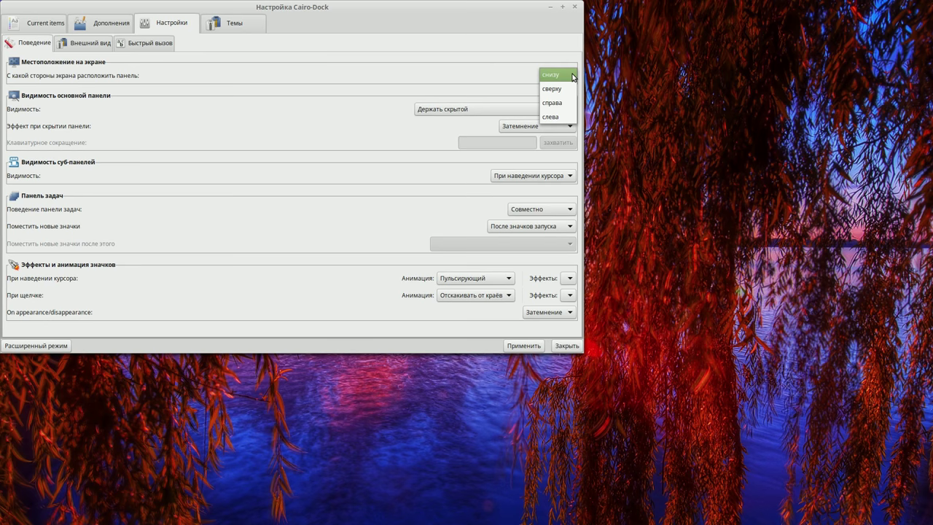
left_click(566, 104)
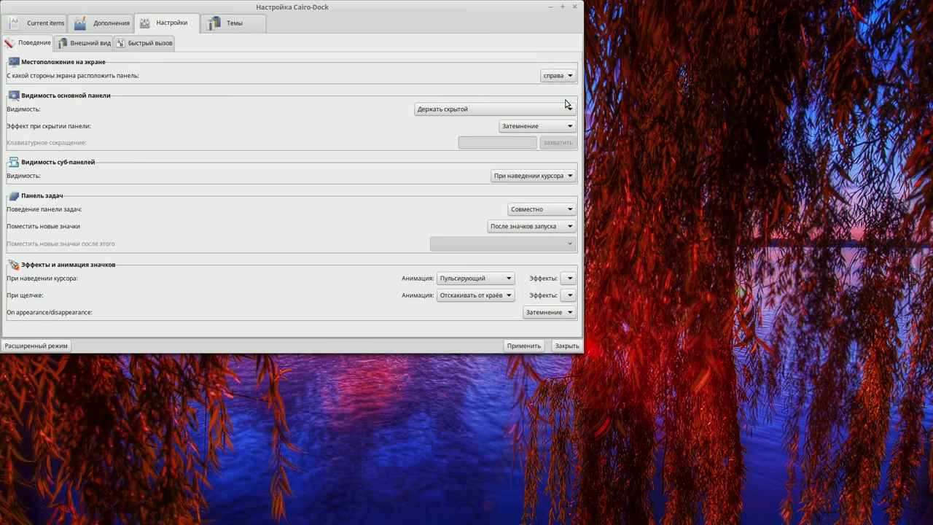
left_click(525, 347)
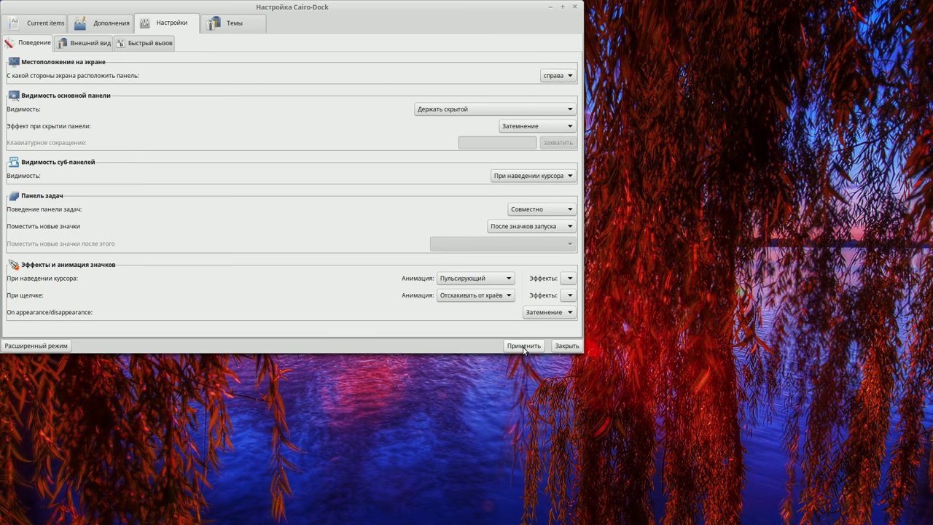
Set the main dock's visibility to Прятать панель, если она перекроет любое окно and apply it
left_click(571, 109)
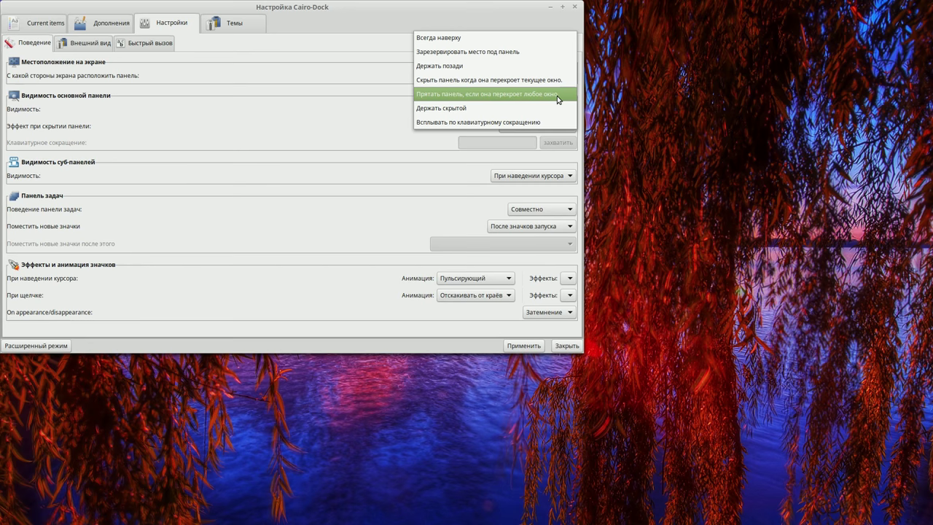
left_click(557, 97)
left_click(532, 345)
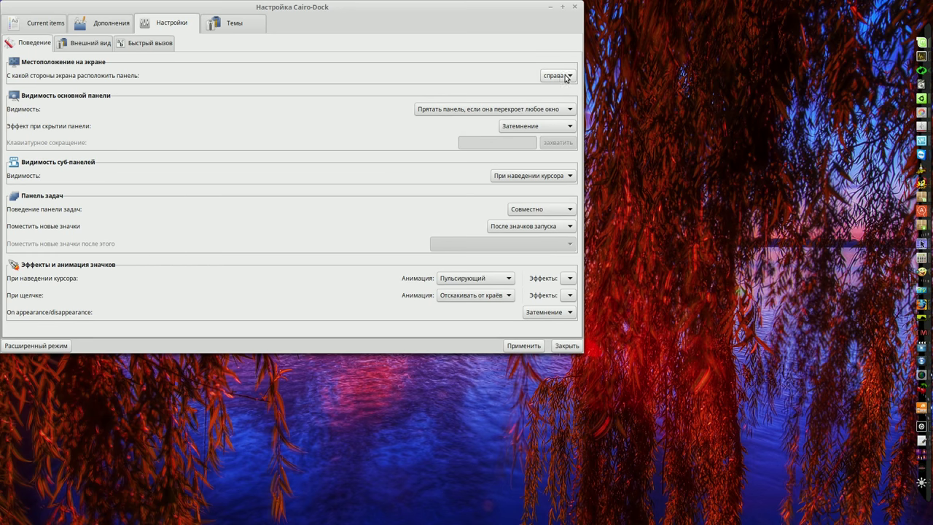
Set the Cairo-Dock screen side to слева and apply it
left_click_drag(517, 18, 613, 40)
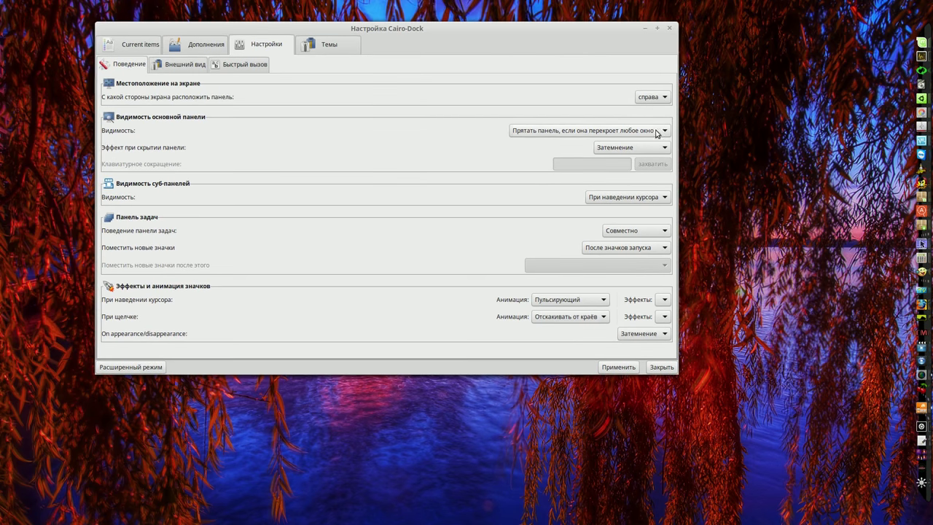
left_click(662, 97)
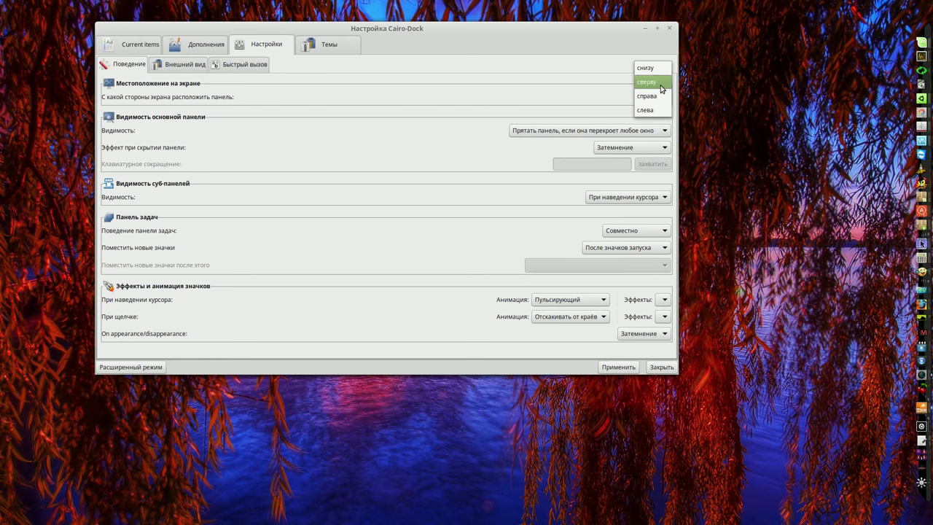
left_click(651, 110)
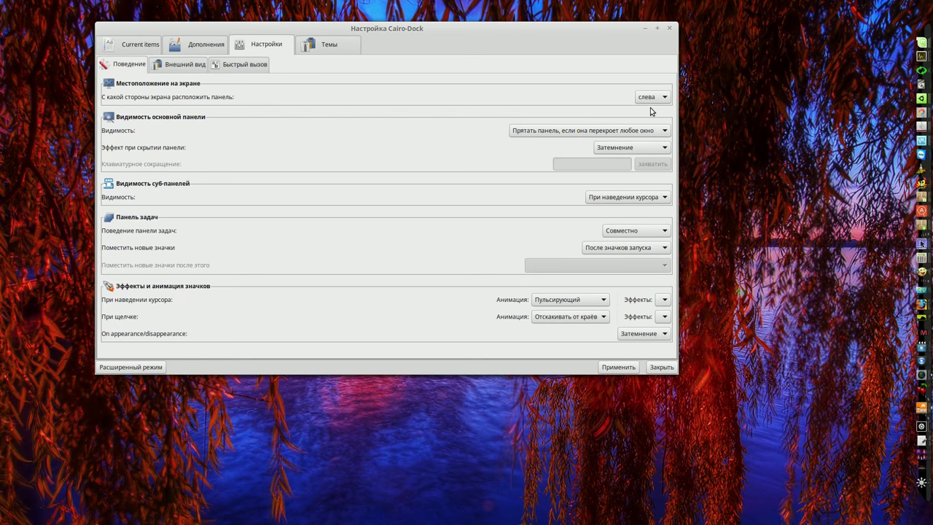
left_click(609, 367)
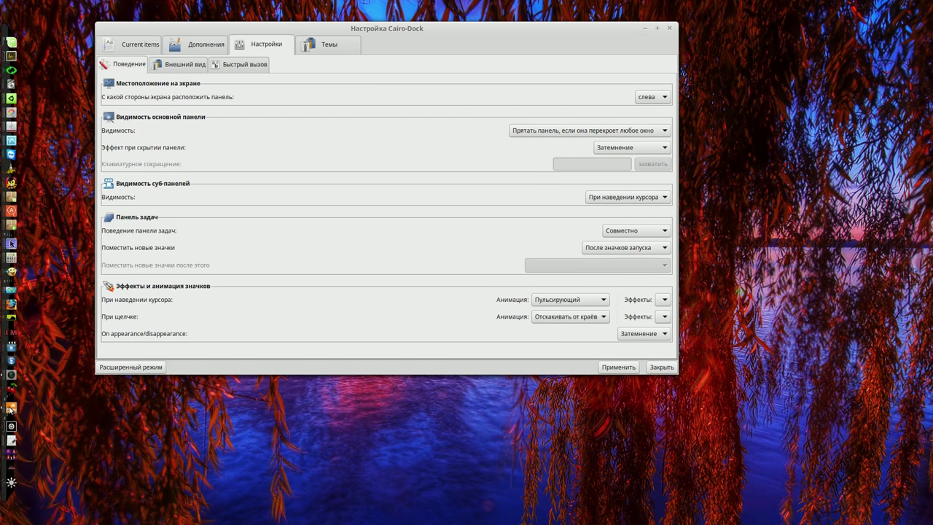
Set the Cairo-Dock screen side to снизу, apply it and close the dock's configuration
left_click(664, 99)
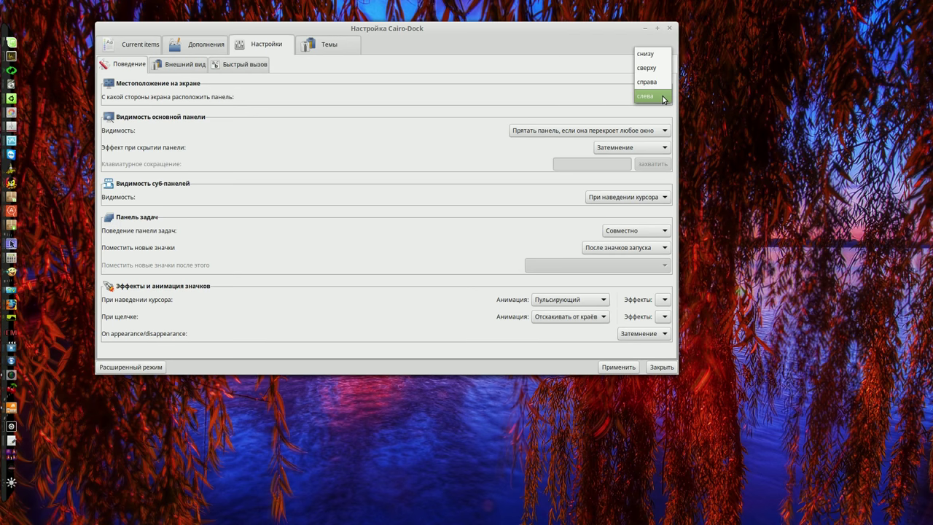
left_click(662, 54)
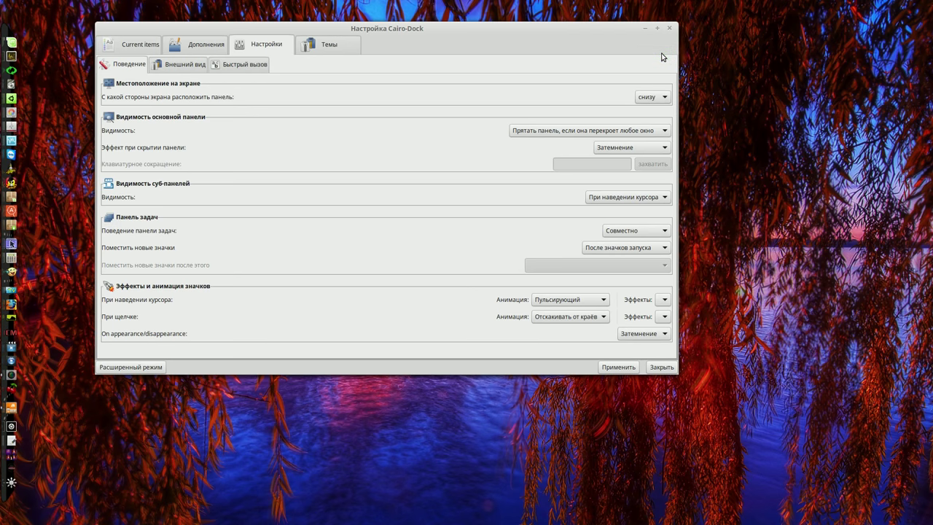
left_click(617, 368)
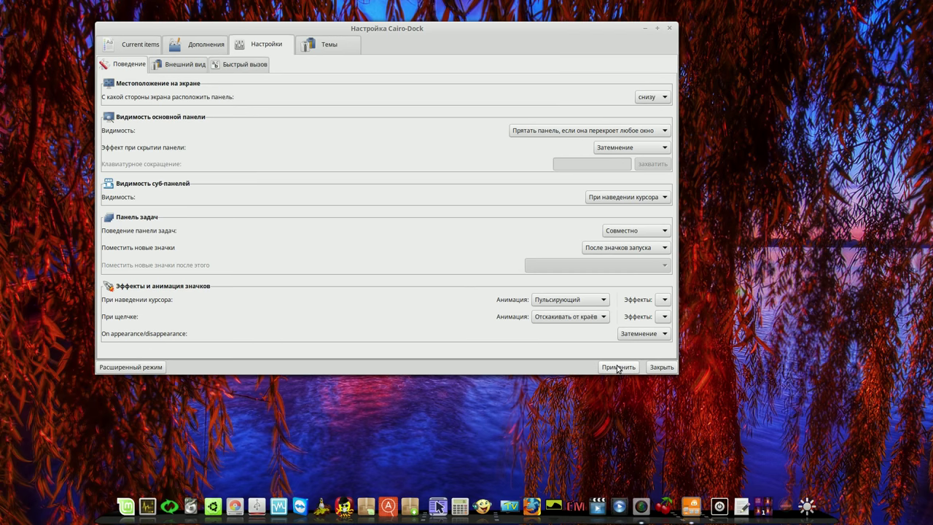
left_click(671, 28)
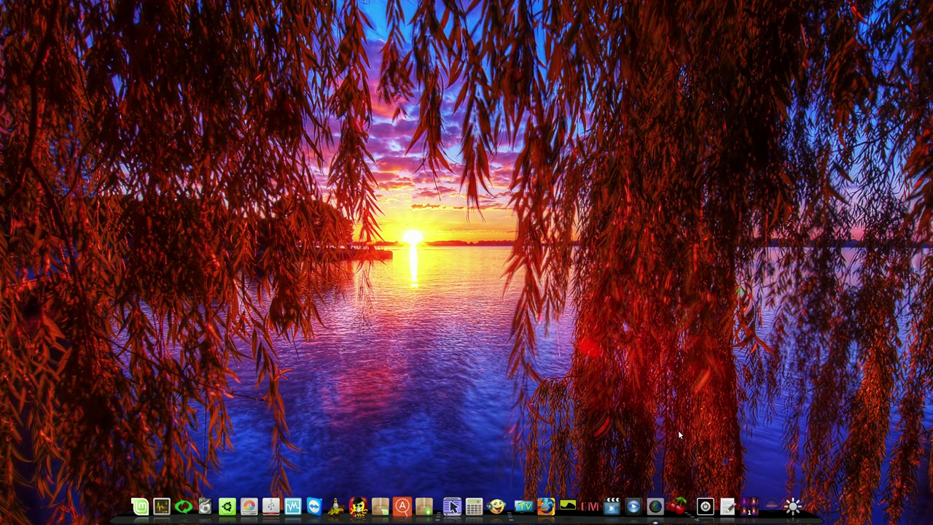
Open Conky Manager, enable the new_rus desktop widget and close the manager
left_click(592, 501)
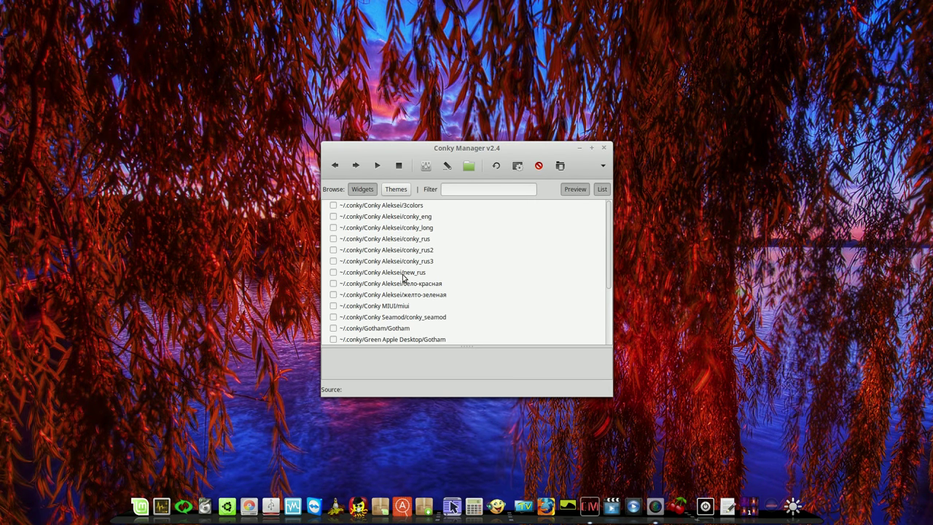
left_click(335, 272)
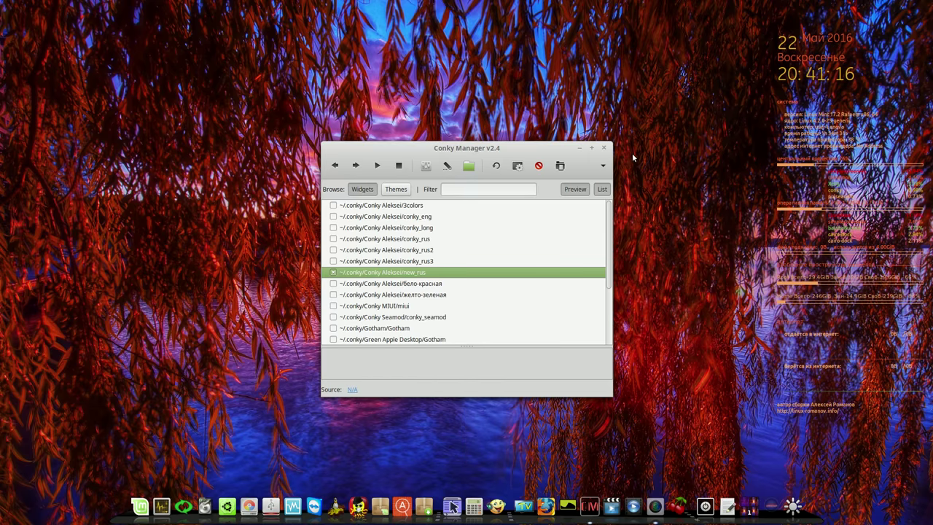
left_click(606, 151)
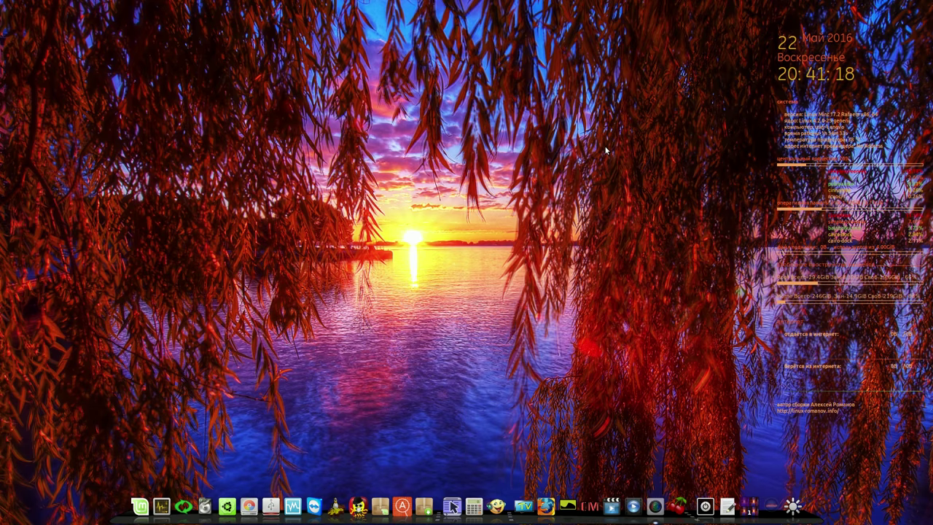
Set the Cinnamon panel's auto-hide option to Всегда показывать and close the panel settings
right_click(470, 4)
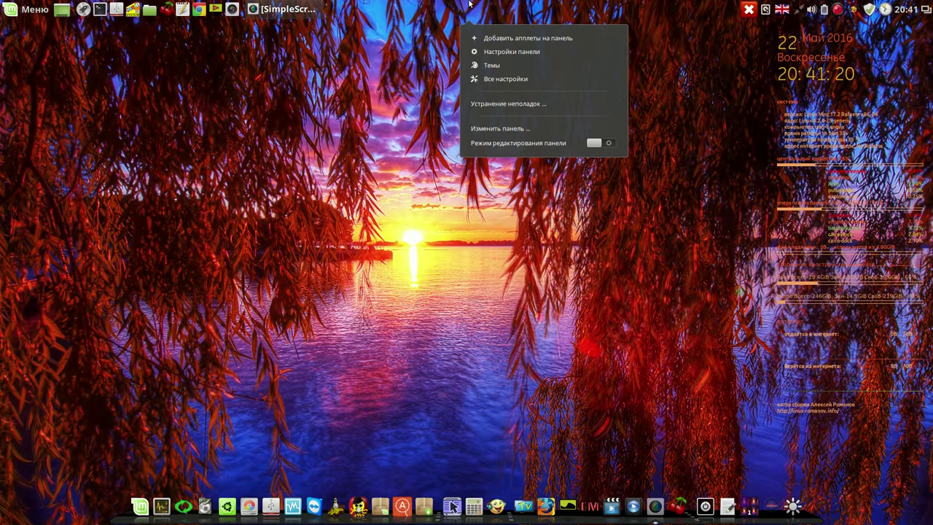
left_click(512, 51)
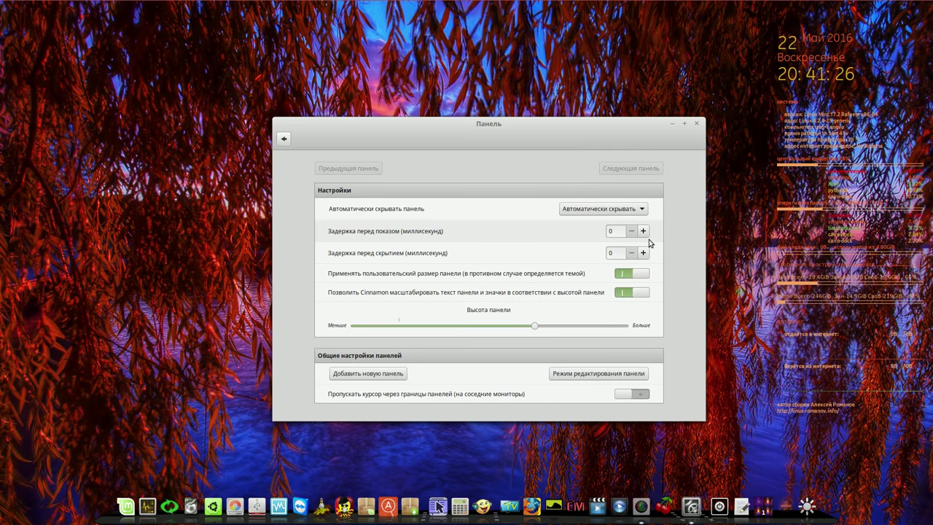
left_click(642, 209)
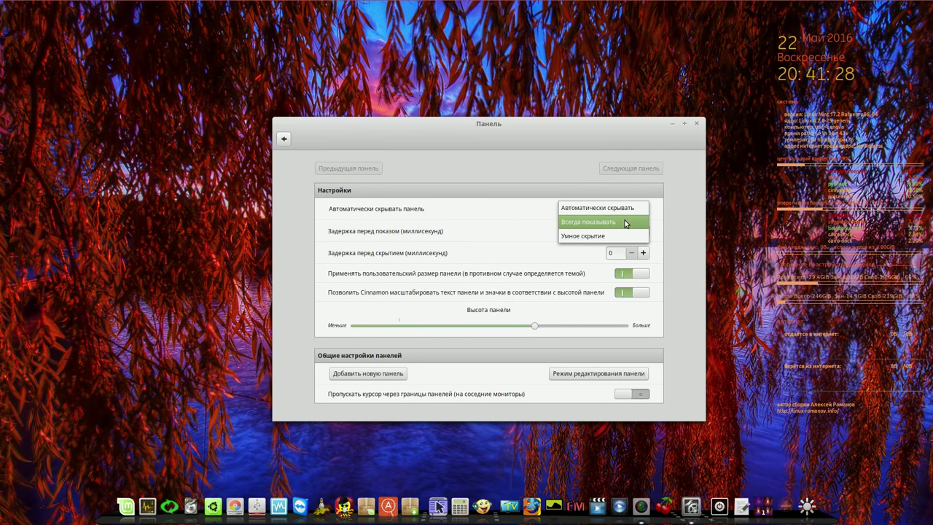
left_click(625, 221)
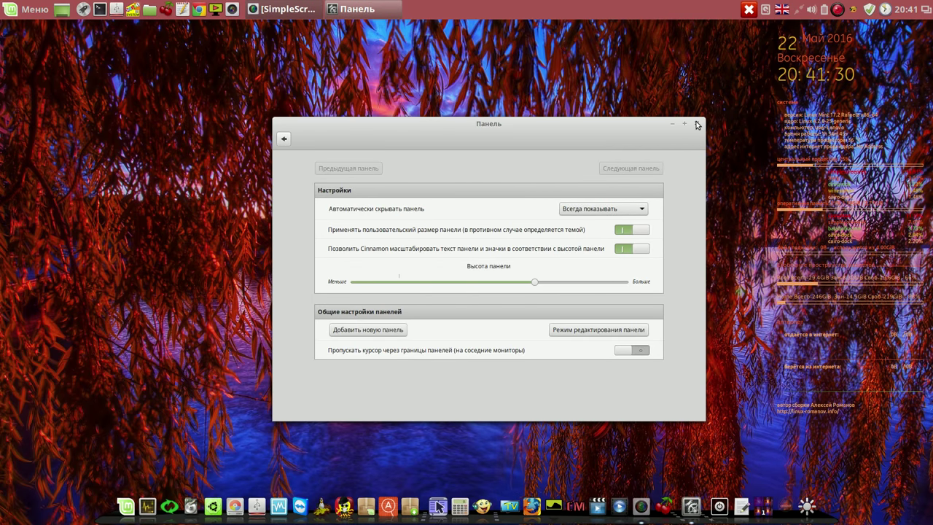
left_click(696, 123)
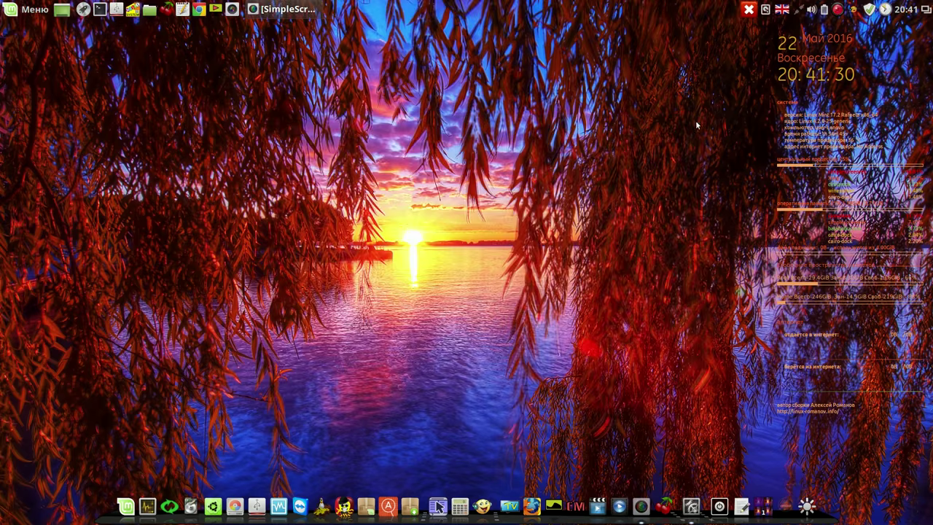
Open the Рабочий стол section of the system settings and turn on Показывать значки на рабочем столе
left_click(7, 11)
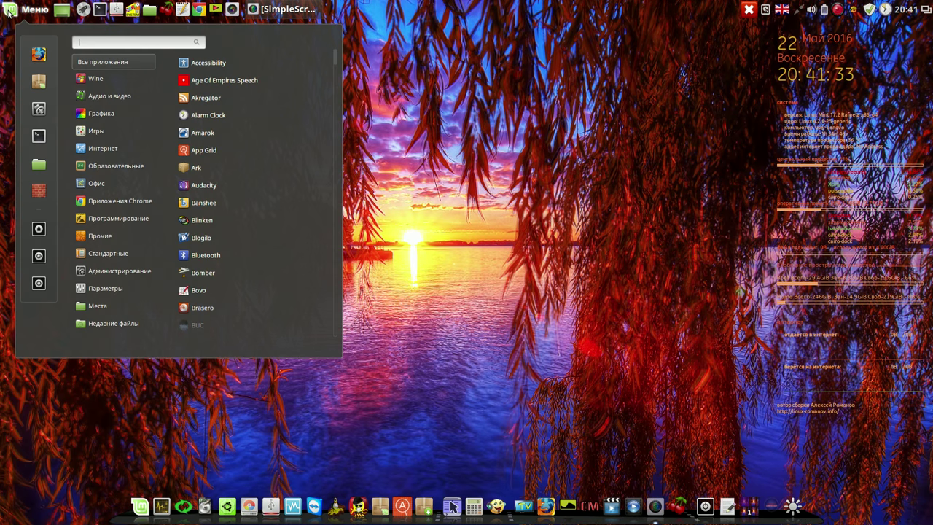
left_click(34, 110)
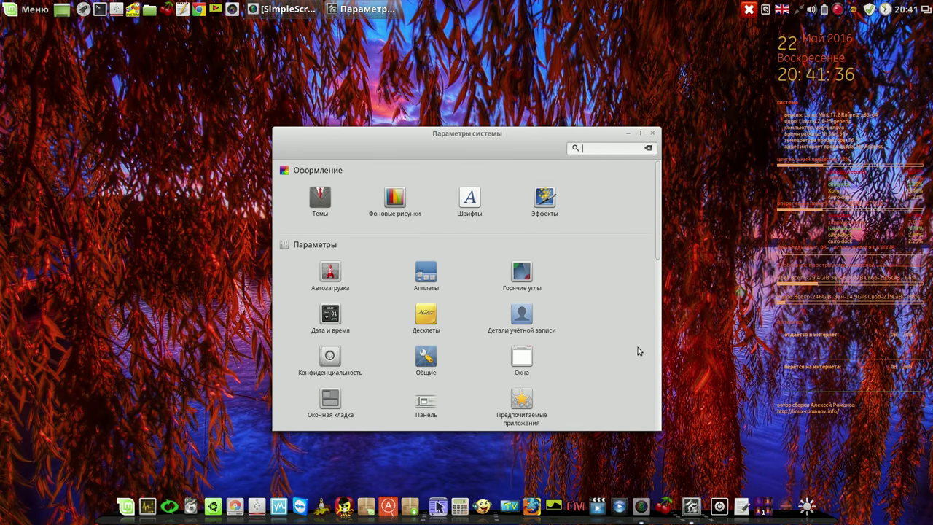
left_click(658, 358)
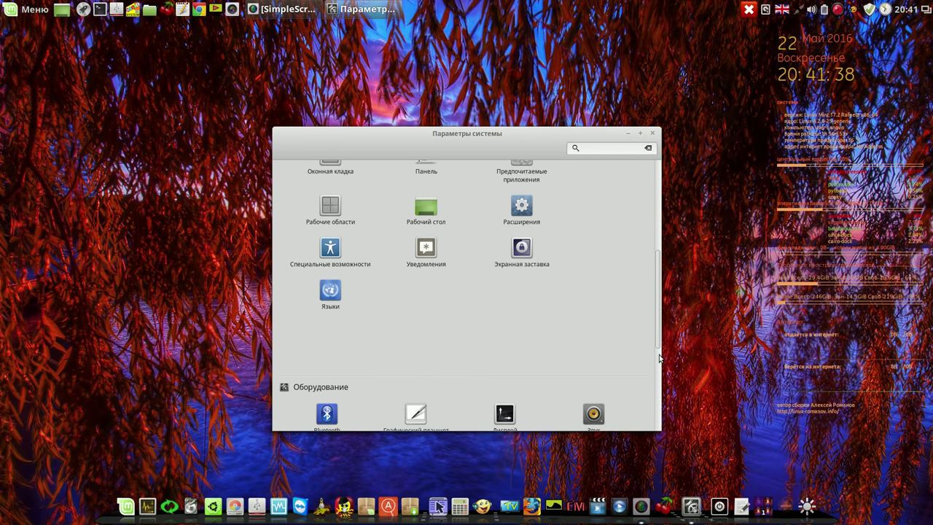
scroll(428, 211, "down", 1)
left_click(429, 179)
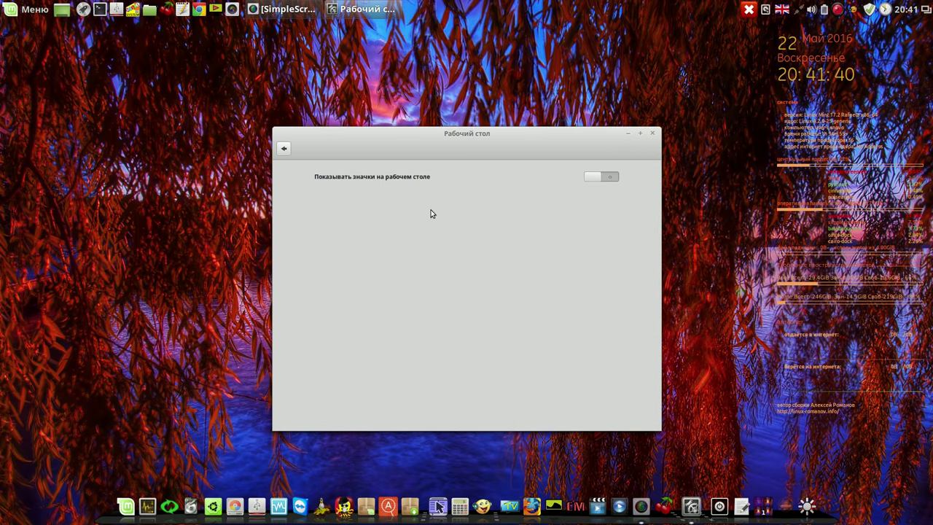
left_click(606, 176)
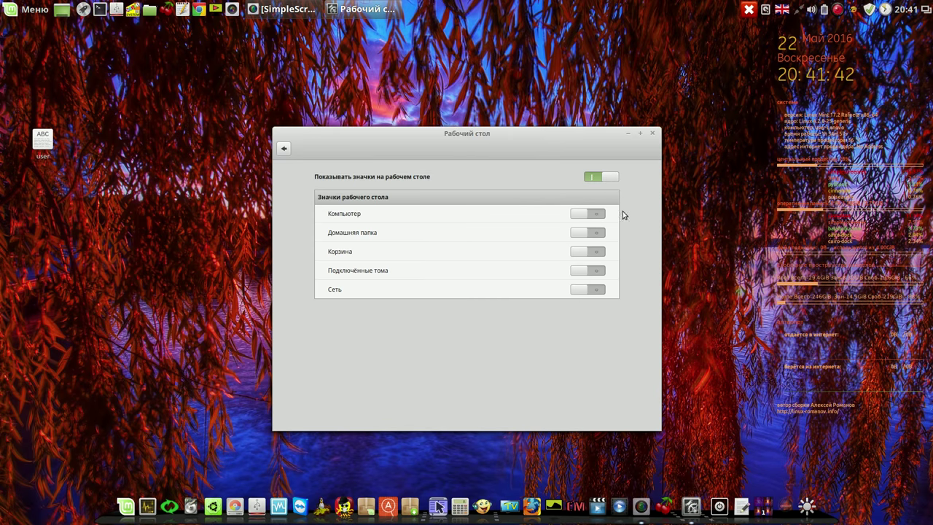
Enable the Компьютер, Домашняя папка, Корзина and Подключённые тома desktop icons, leave Сеть off and close the settings
left_click(596, 214)
left_click(596, 233)
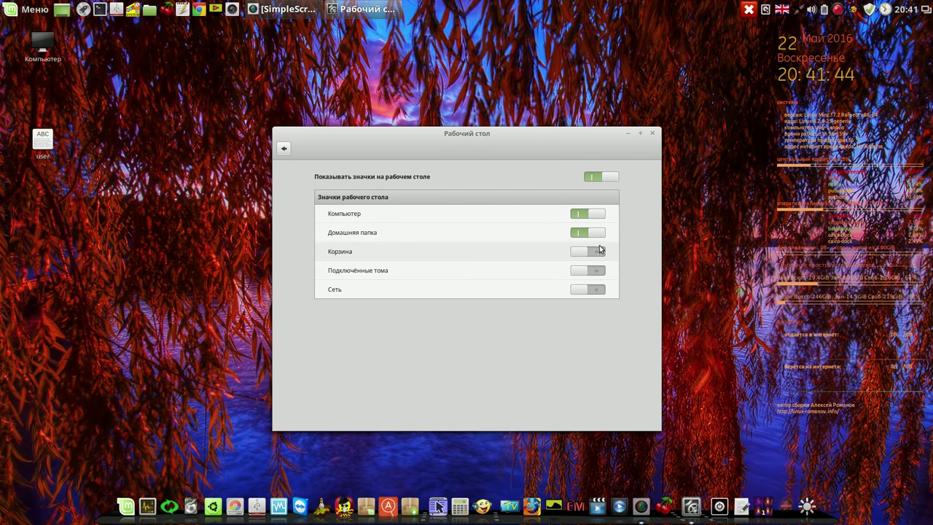
left_click(598, 252)
left_click(598, 271)
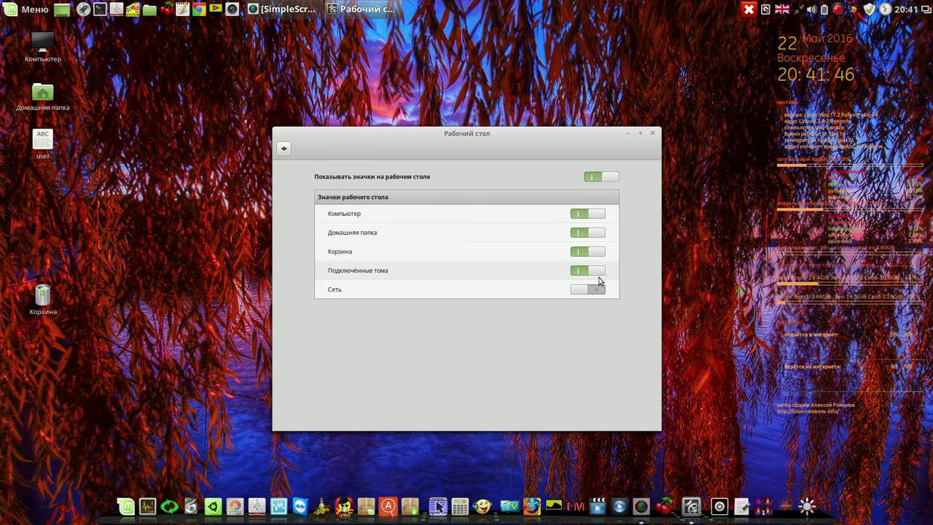
left_click(598, 291)
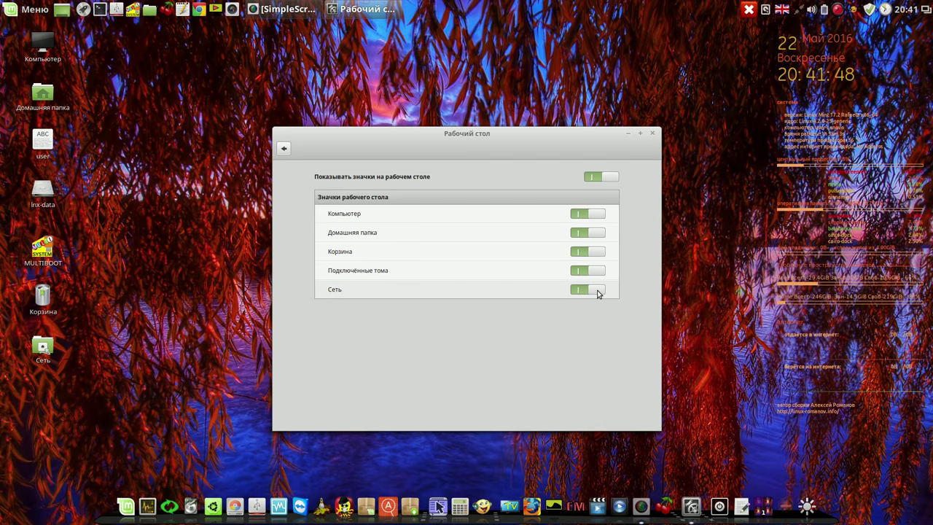
left_click(597, 291)
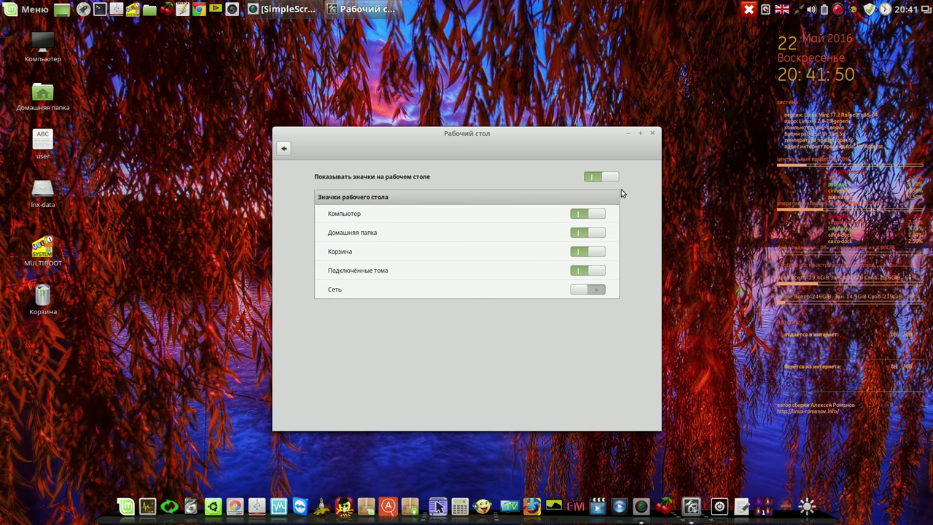
left_click(652, 133)
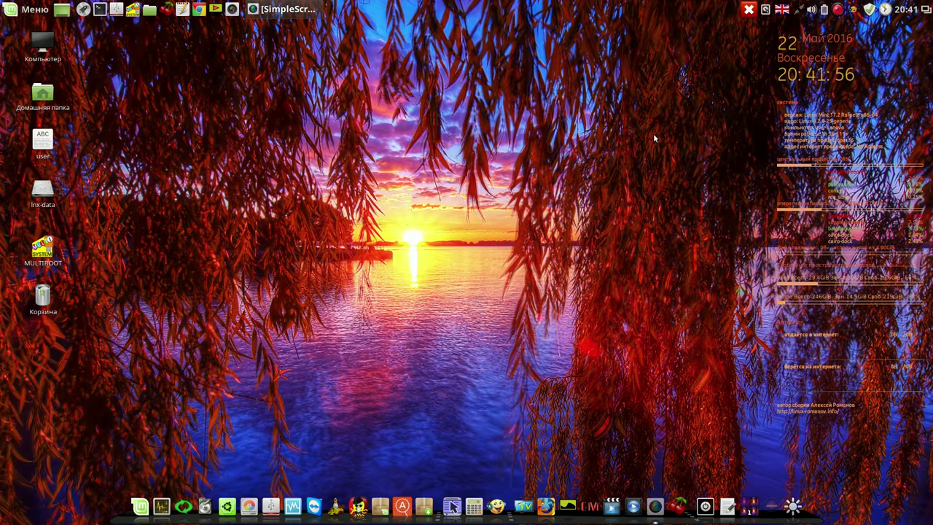
Change the desktop background to the Felicia image from the Retro collection and close the background settings
right_click(462, 114)
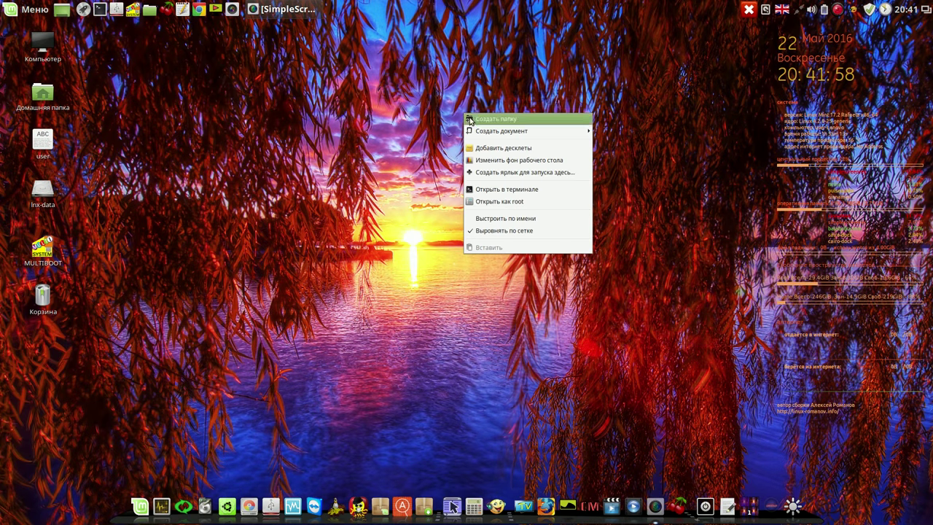
left_click(507, 163)
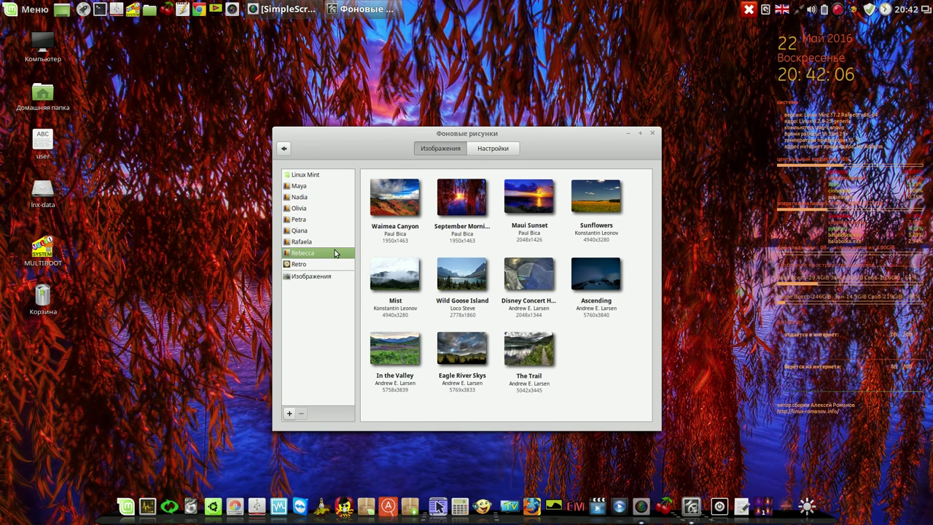
left_click(304, 266)
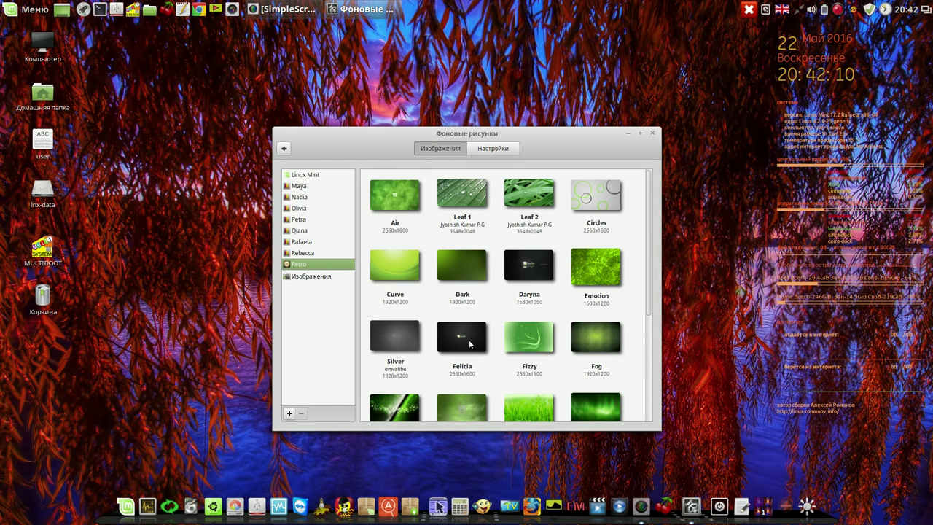
left_click(470, 345)
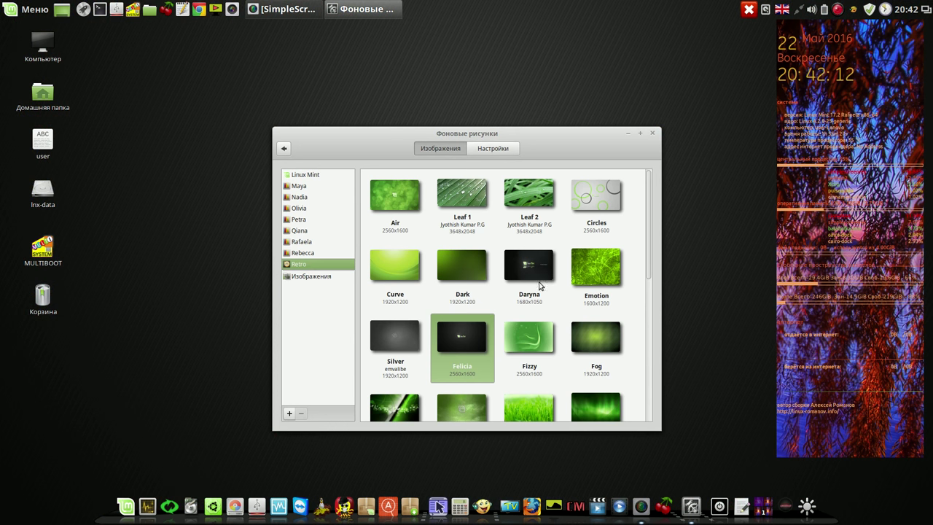
left_click(652, 133)
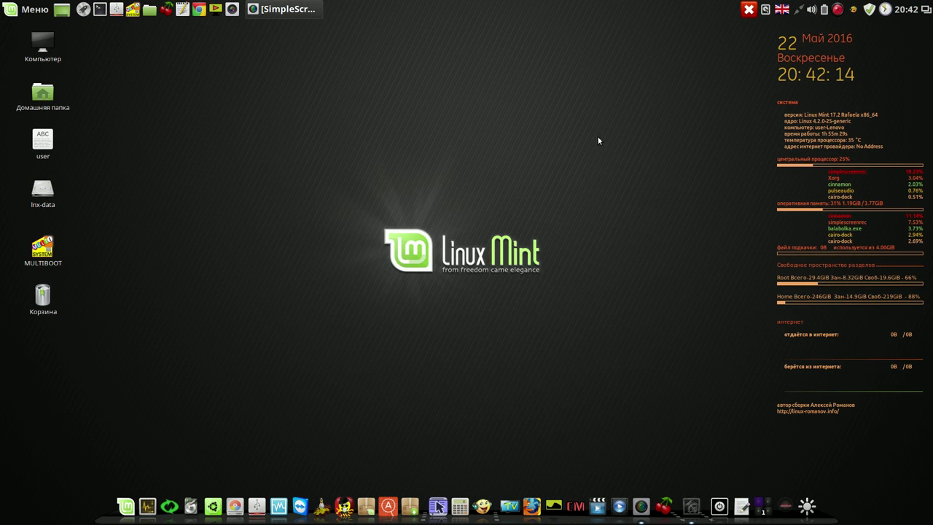